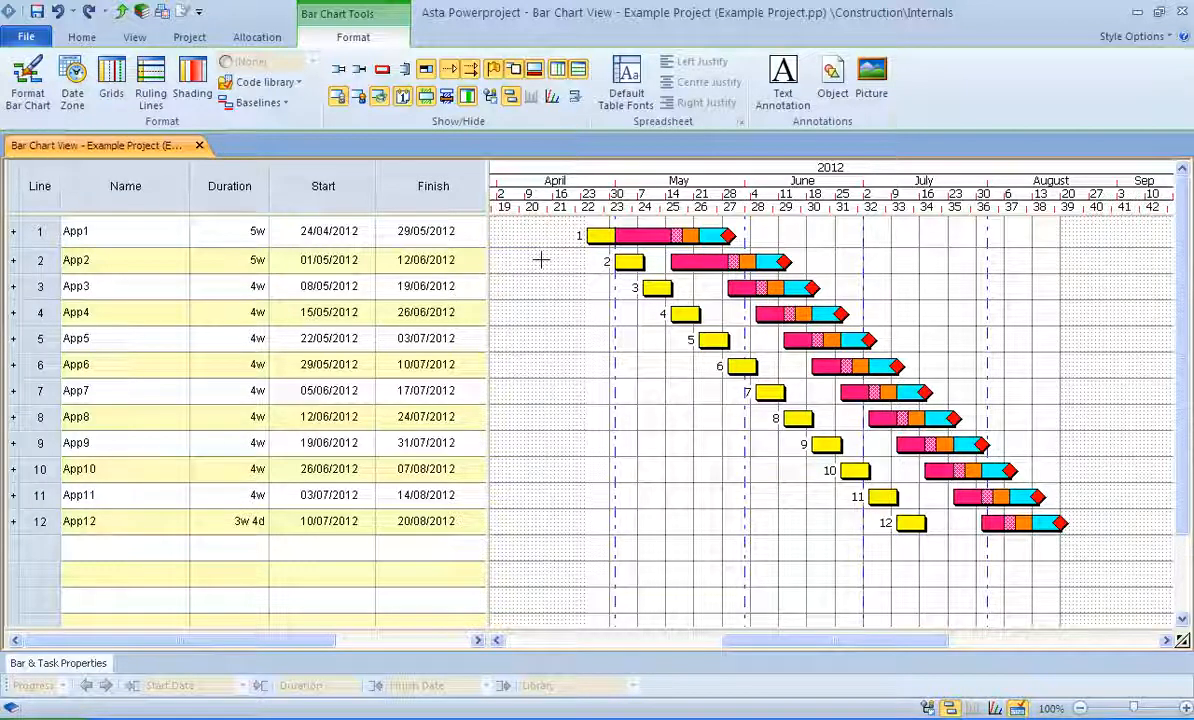
# Step: Show the line of balance graph below the bar chart and move App2's 1st fix Carp task to start on 25/04/2012
pyautogui.click(995, 705)
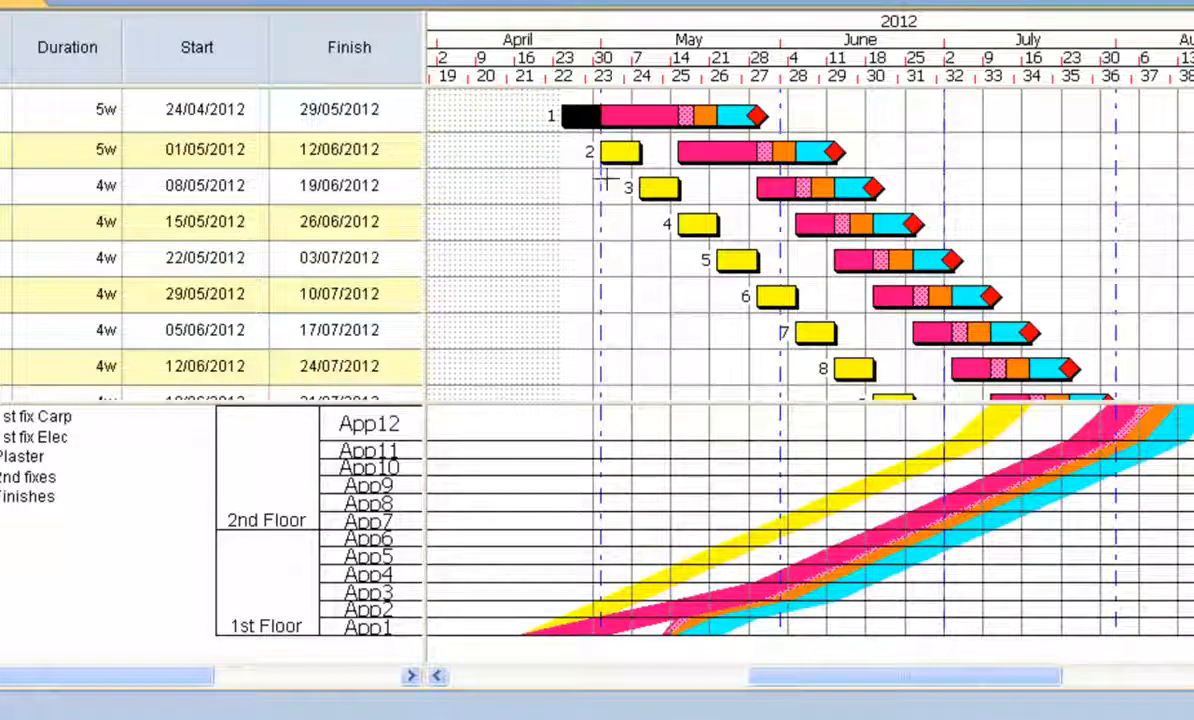
pyautogui.moveTo(621, 151); pyautogui.dragTo(576, 149)
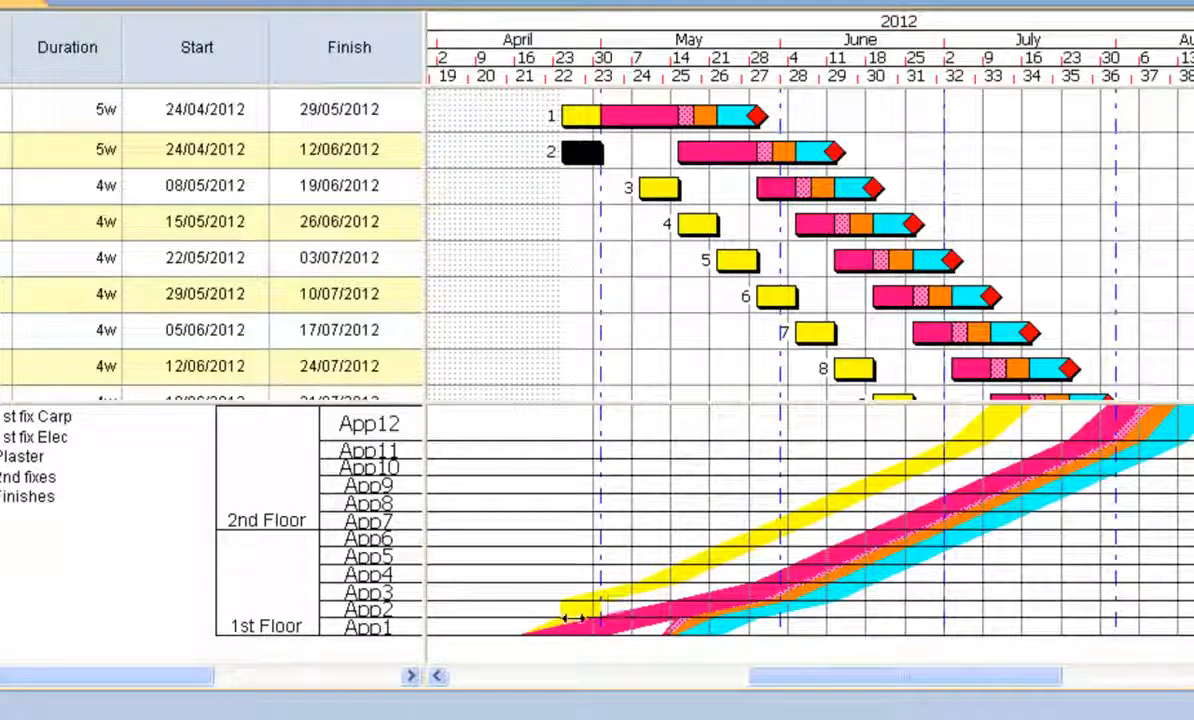
pyautogui.moveTo(583, 152); pyautogui.dragTo(603, 151)
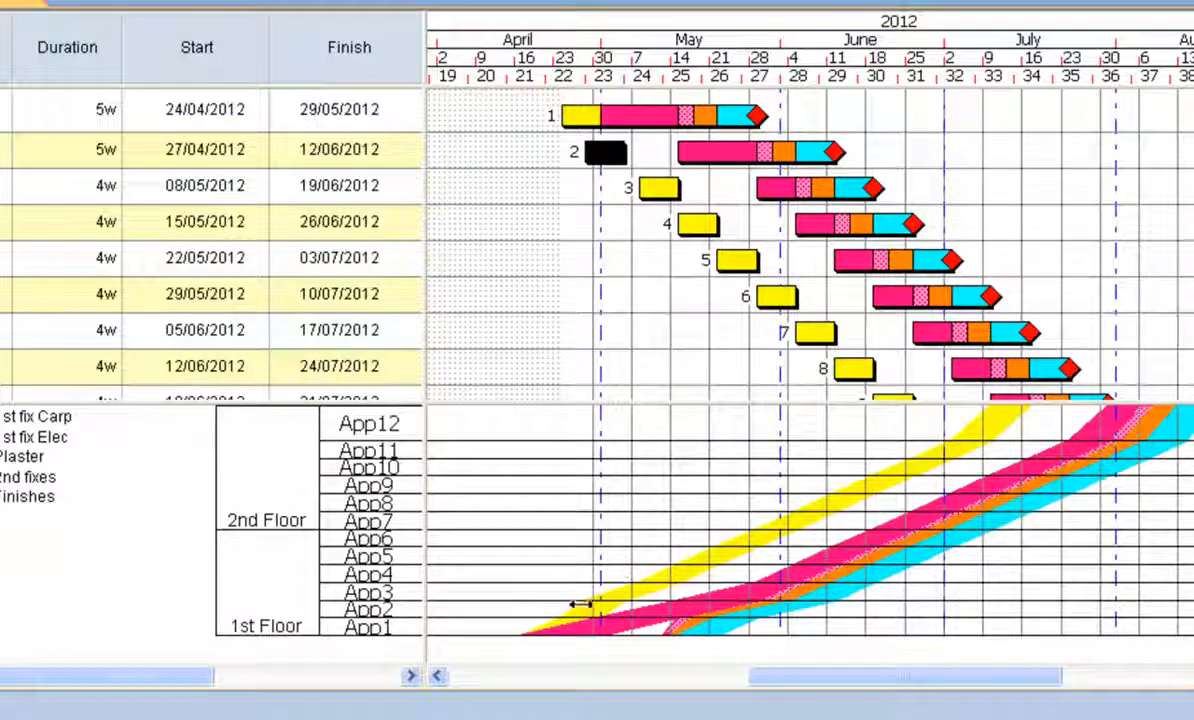
pyautogui.moveTo(585, 607); pyautogui.dragTo(546, 606)
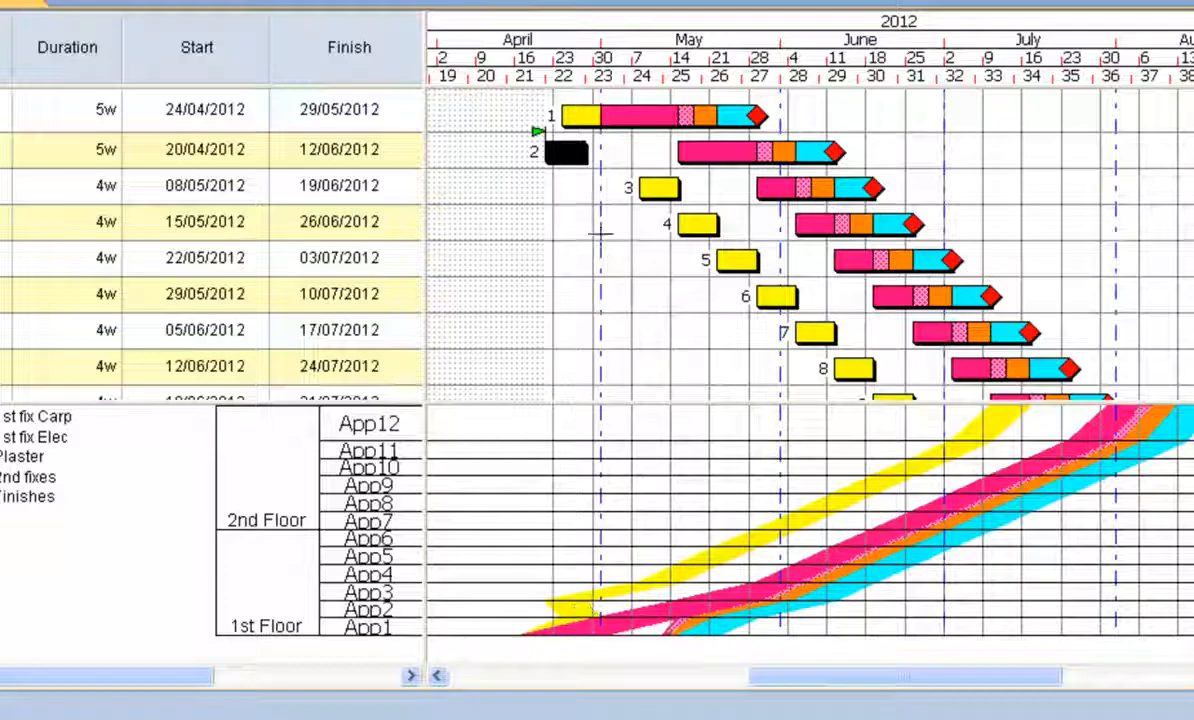
pyautogui.moveTo(562, 152); pyautogui.dragTo(590, 152)
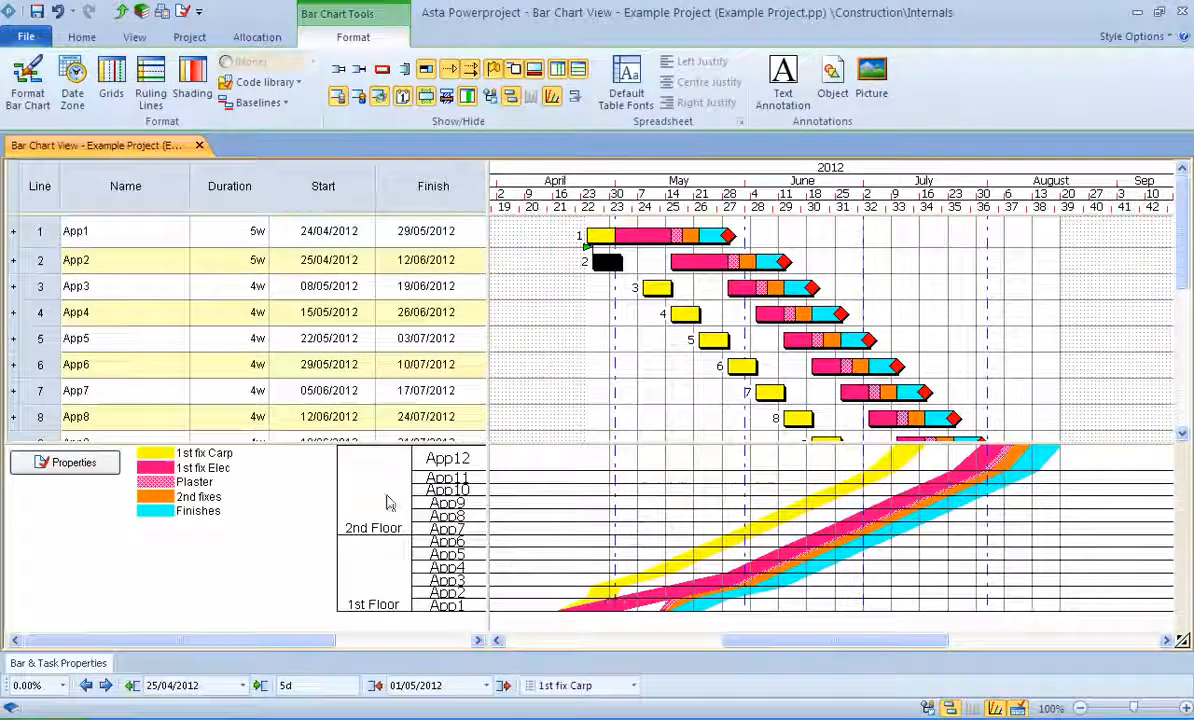
# Step: Try the One line each task and Open trapezium line styles on the line of balance graph, then reapply Solid trapezium
pyautogui.click(62, 462)
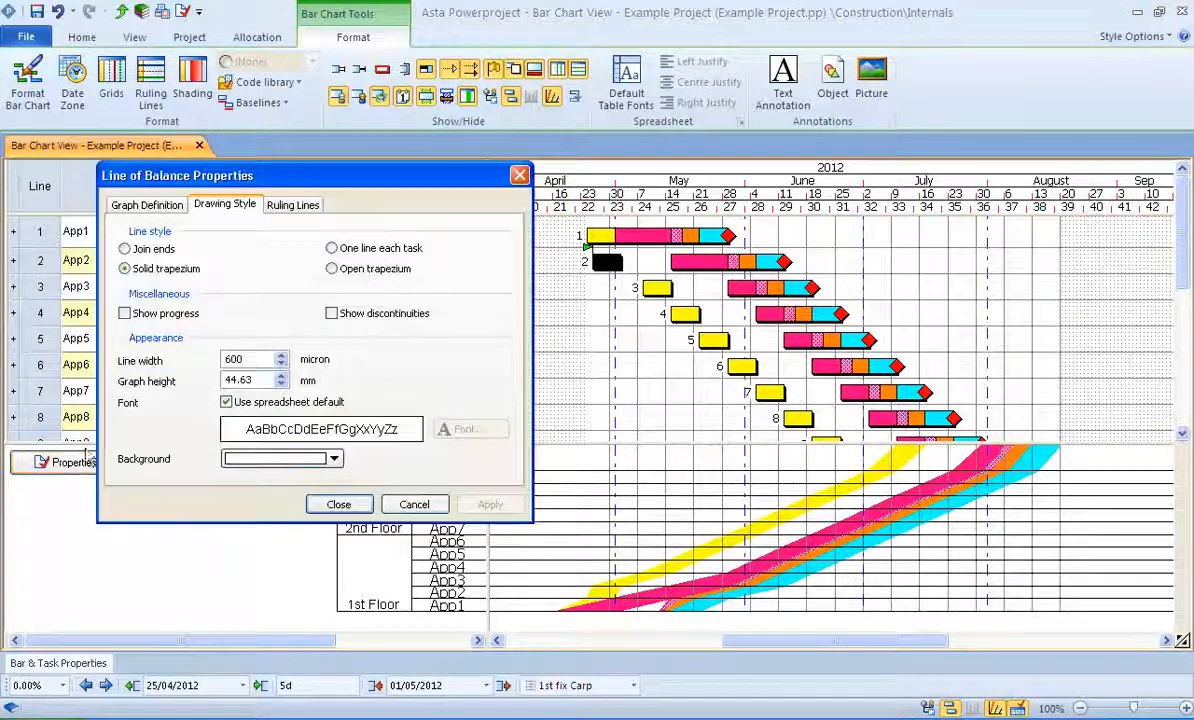
pyautogui.click(331, 248)
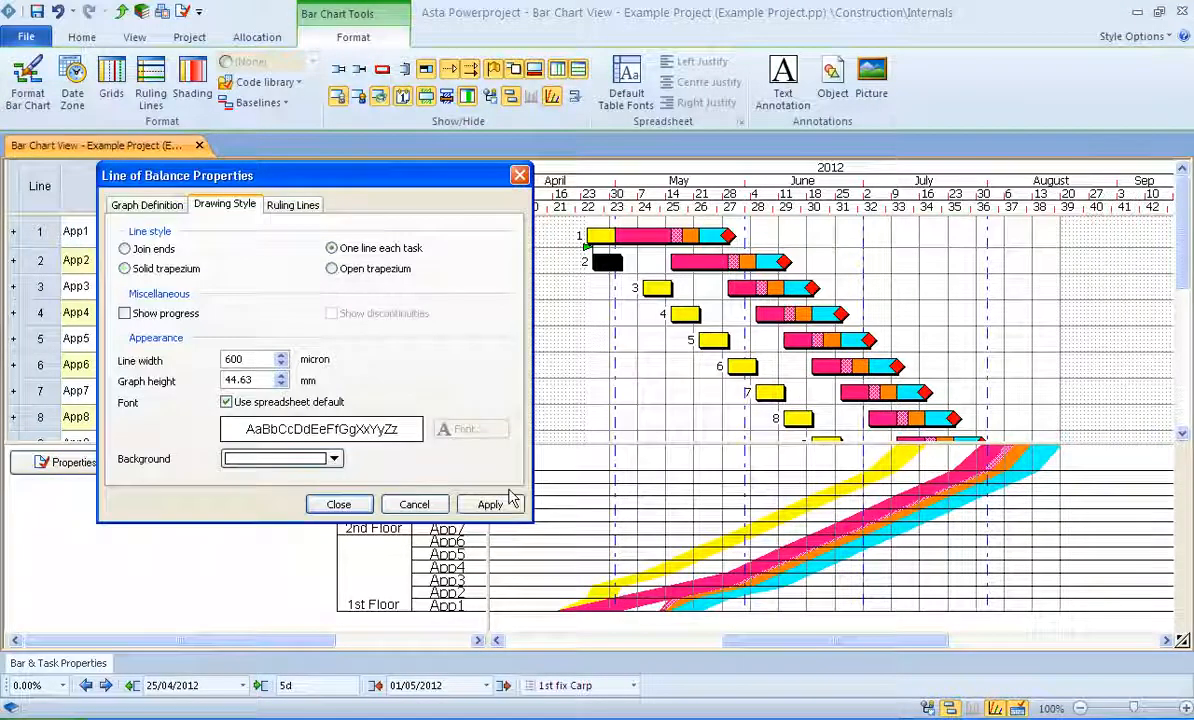
pyautogui.click(489, 504)
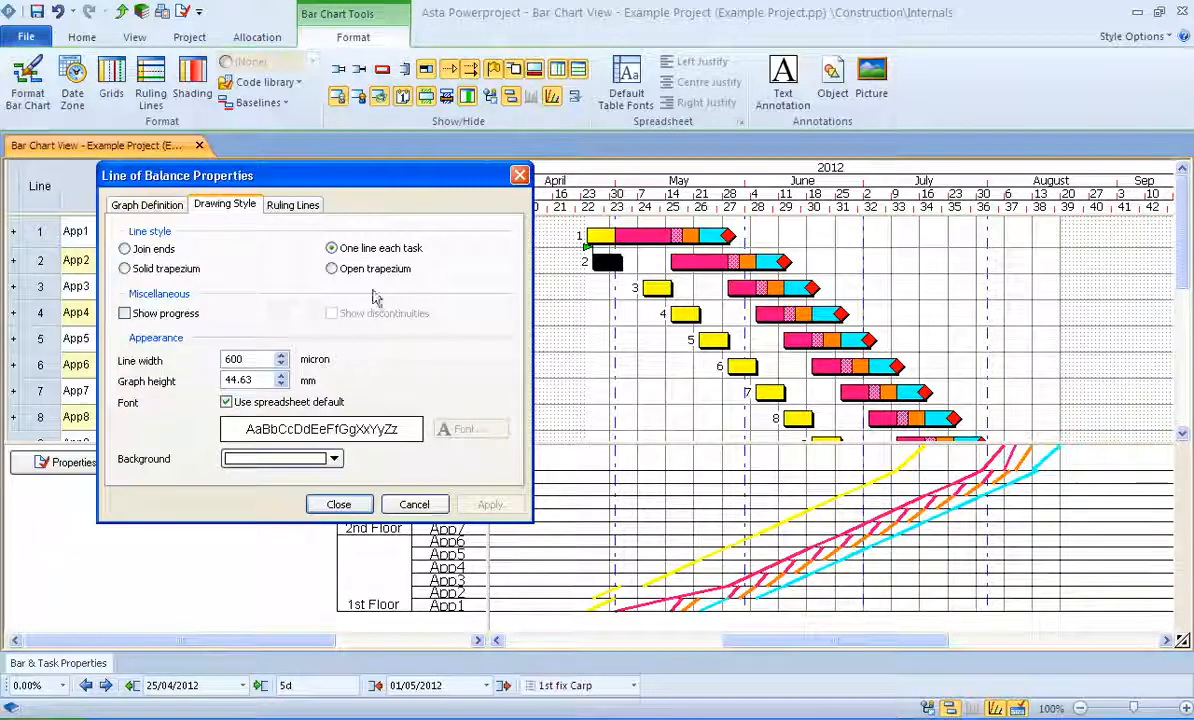
pyautogui.click(333, 269)
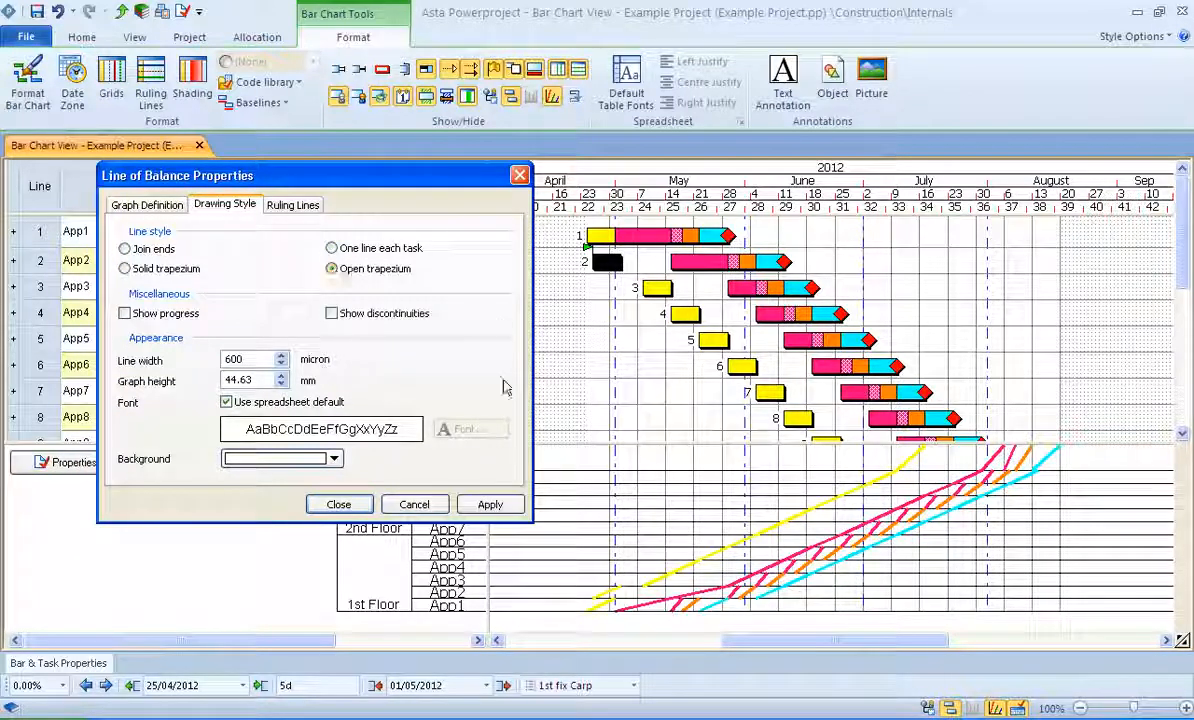
pyautogui.click(490, 504)
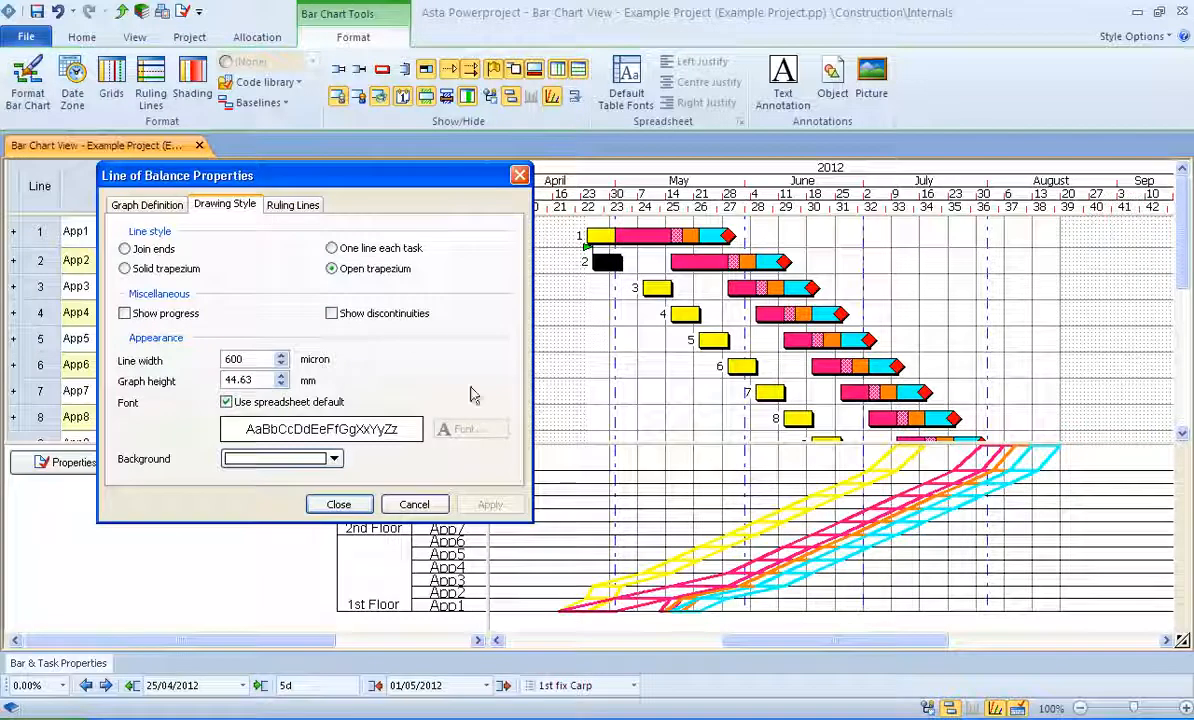
pyautogui.click(125, 269)
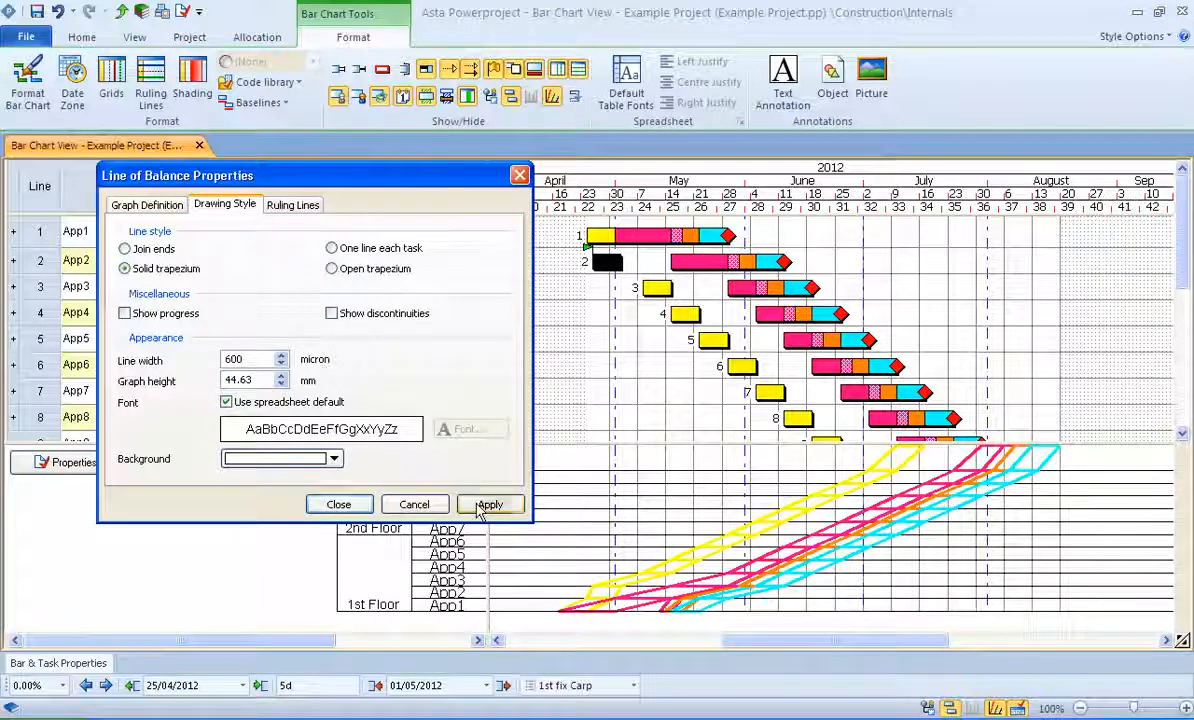
pyautogui.click(486, 504)
pyautogui.click(348, 506)
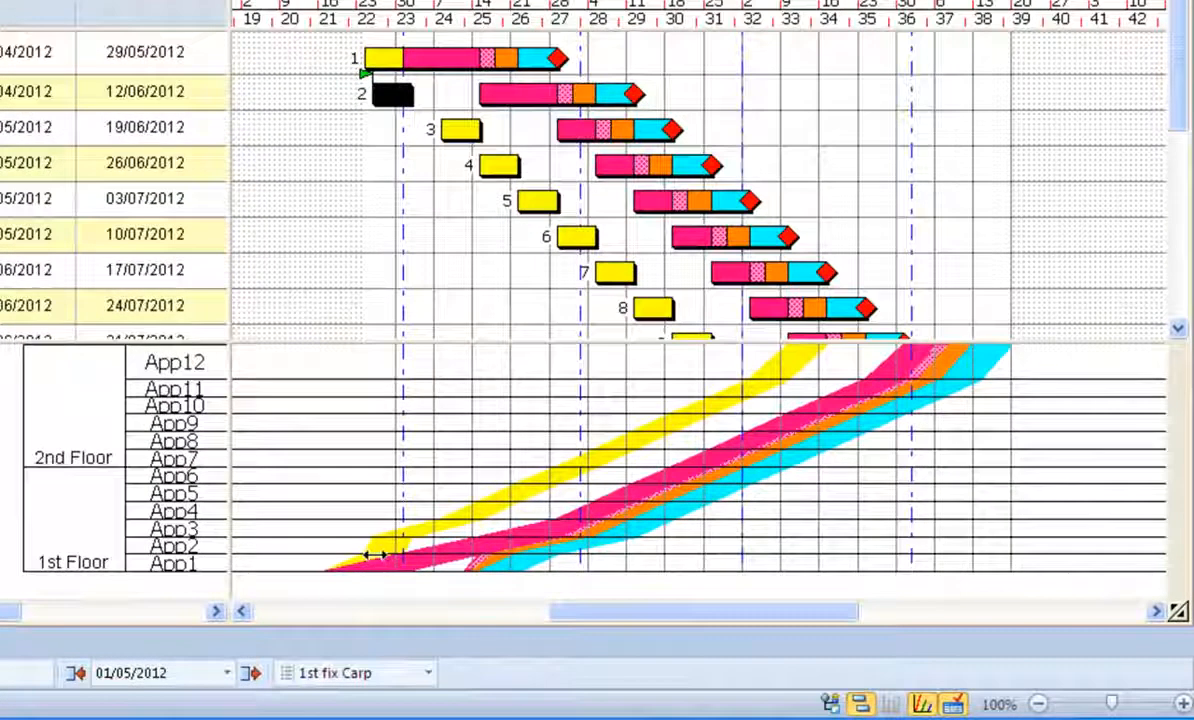
# Step: Set the 1st fix Carp work face frequency to 2 workfaces, forward from App1, with rescheduling after the move
pyautogui.rightClick(375, 557)
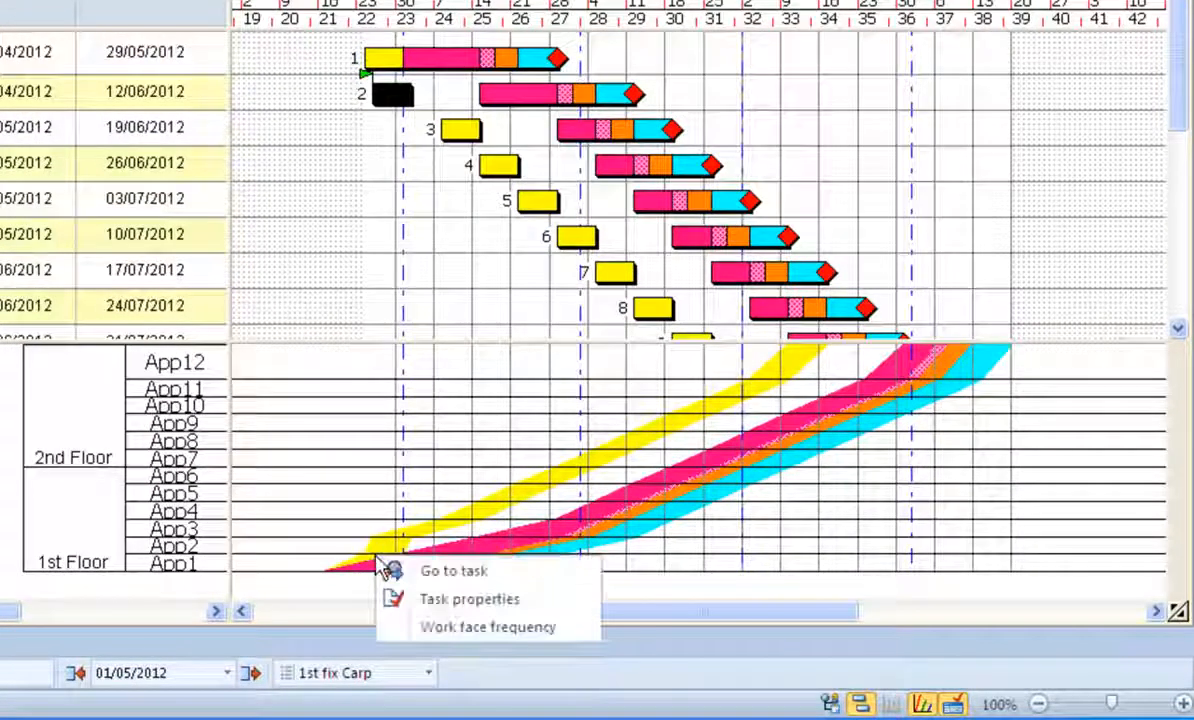
pyautogui.click(447, 628)
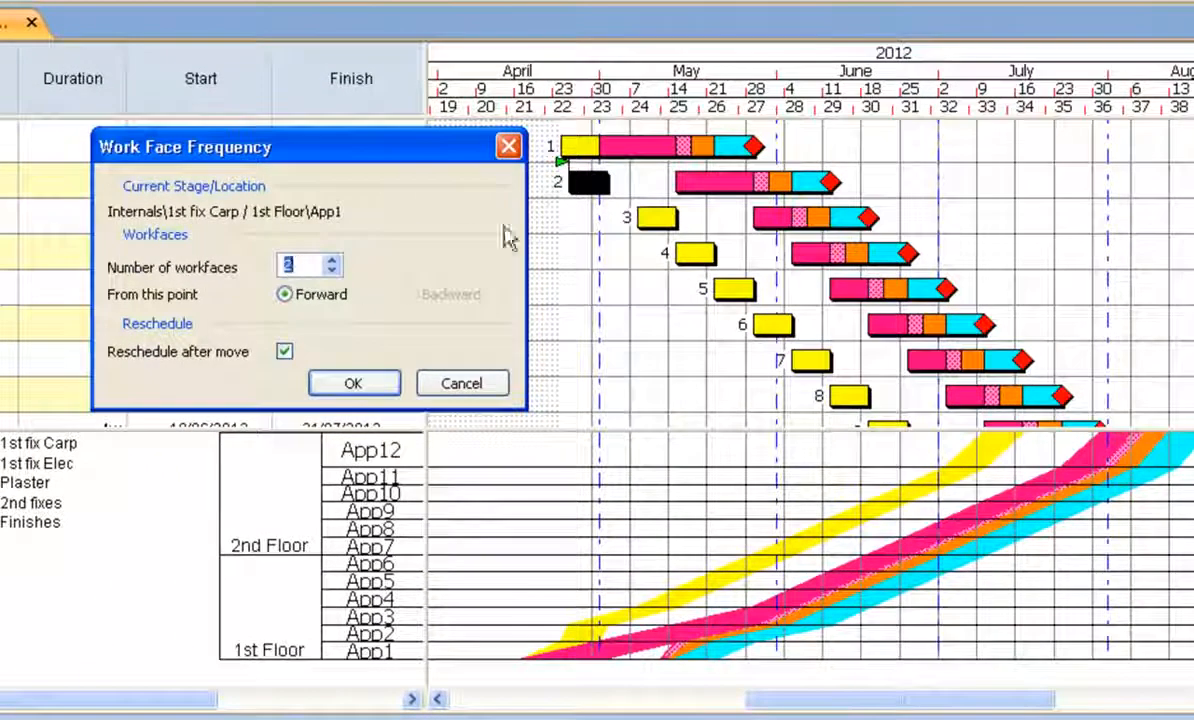
pyautogui.click(350, 383)
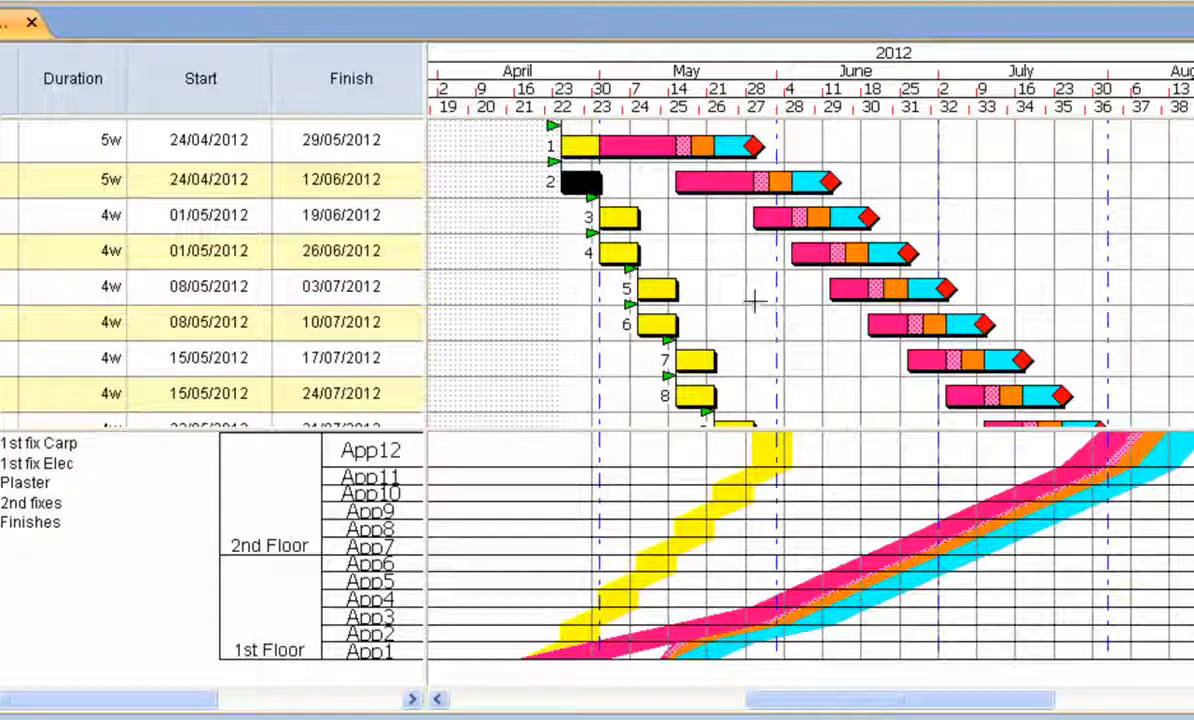
# Step: Set the 1st fix Elec work face frequency to 2 workfaces, forward from App1, with rescheduling after the move
pyautogui.click(636, 150)
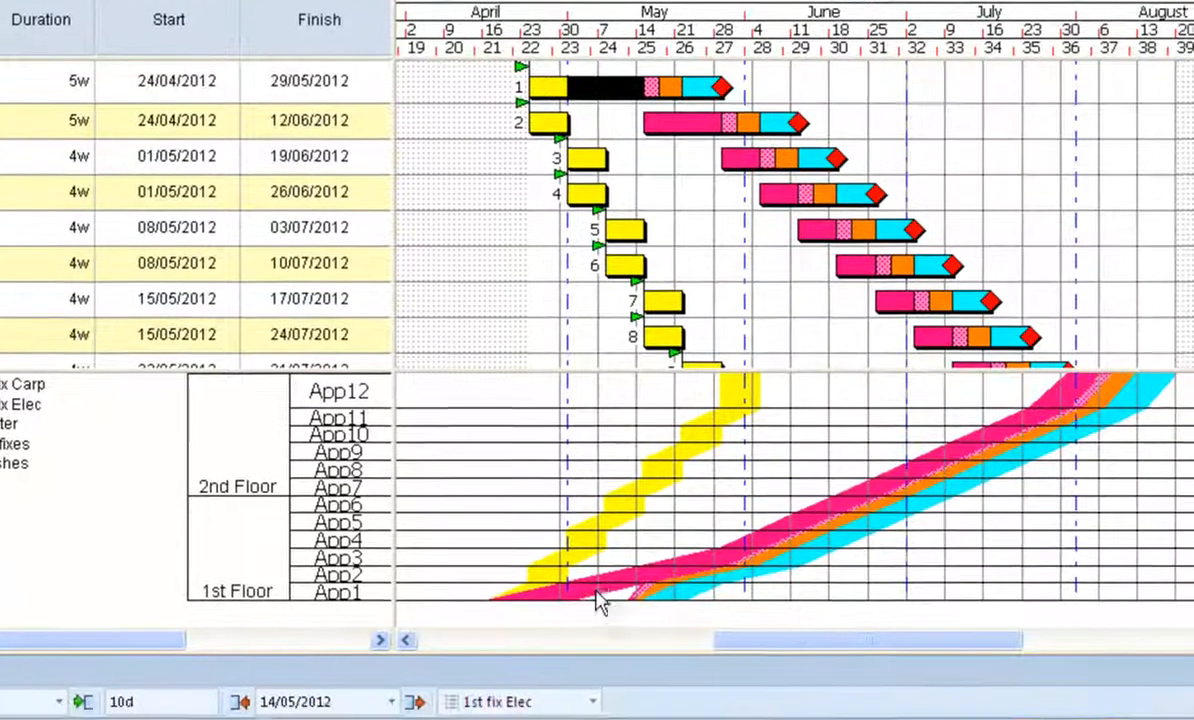
pyautogui.rightClick(628, 651)
pyautogui.click(700, 661)
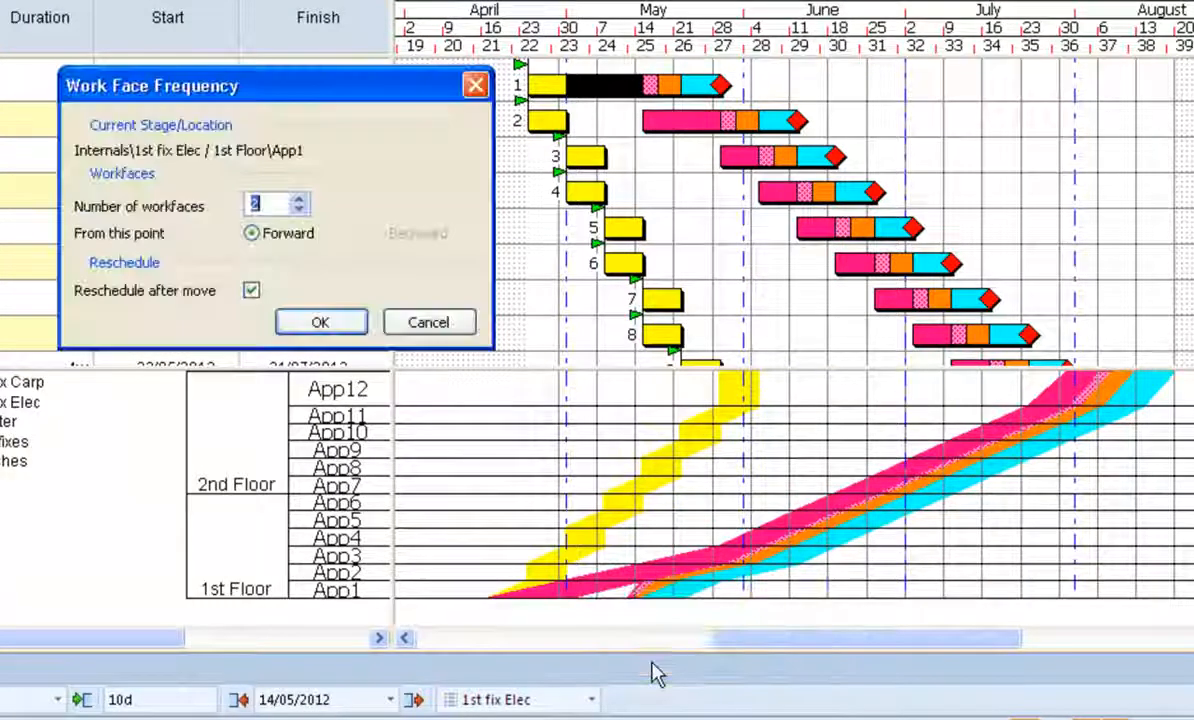
pyautogui.click(299, 202)
pyautogui.click(299, 202)
pyautogui.click(299, 211)
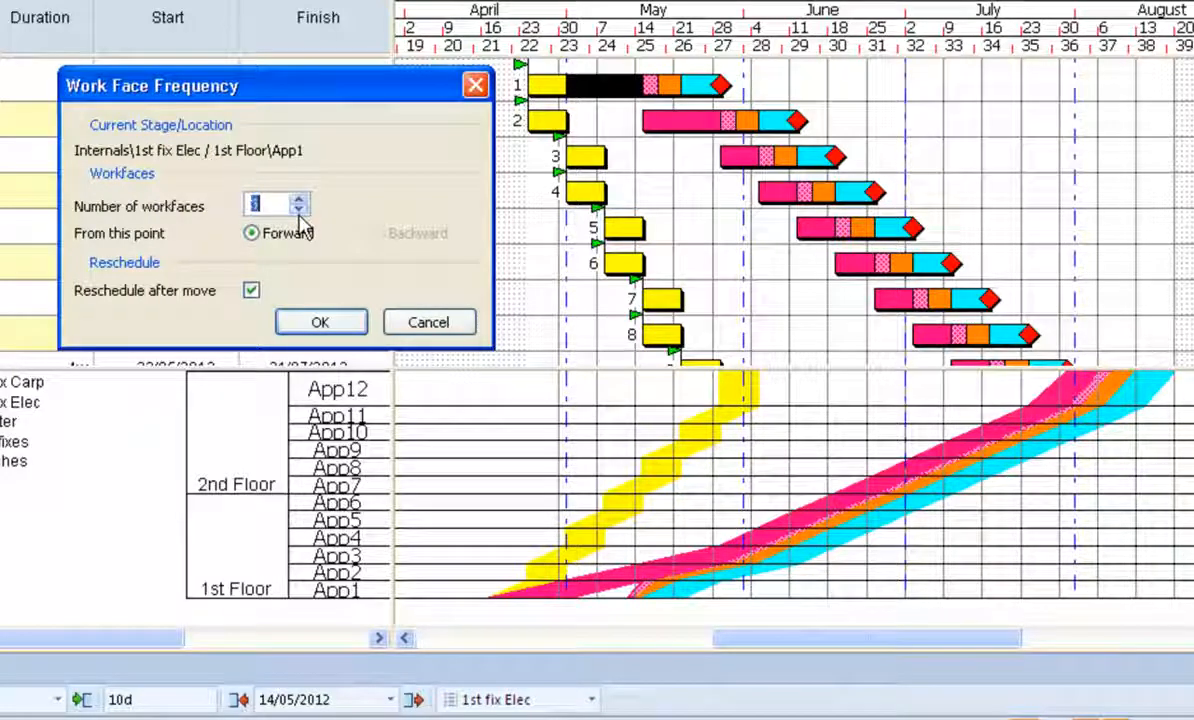
pyautogui.click(300, 214)
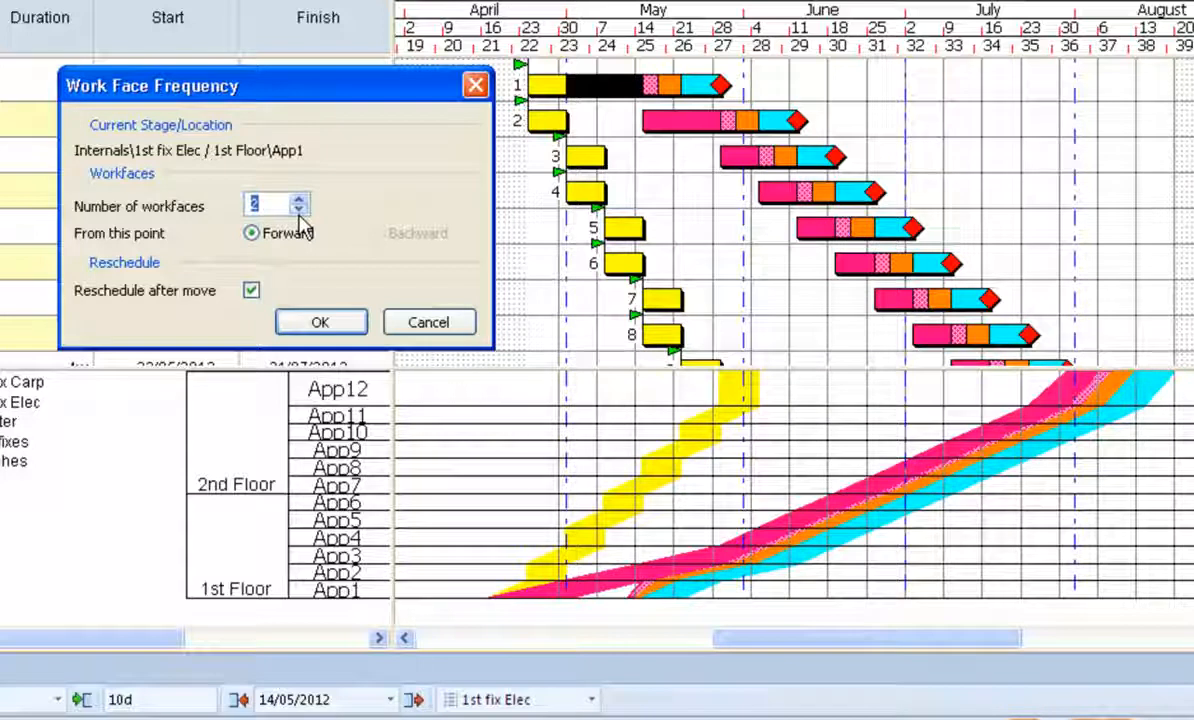
pyautogui.click(310, 330)
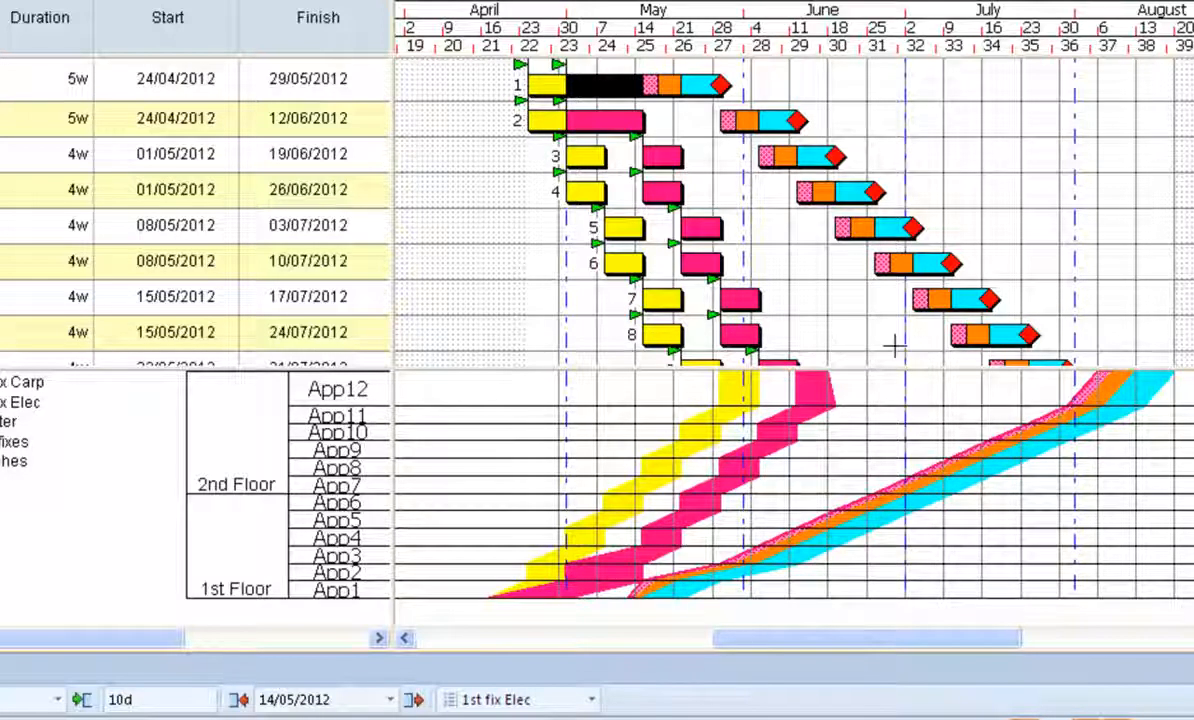
# Step: Move App3's 1st fix Elec task earlier to run from 08/05/2012 to 14/05/2012, directly after its 1st fix Carp task
pyautogui.scroll(-5, 780, 210)
pyautogui.scroll(5, 780, 210)
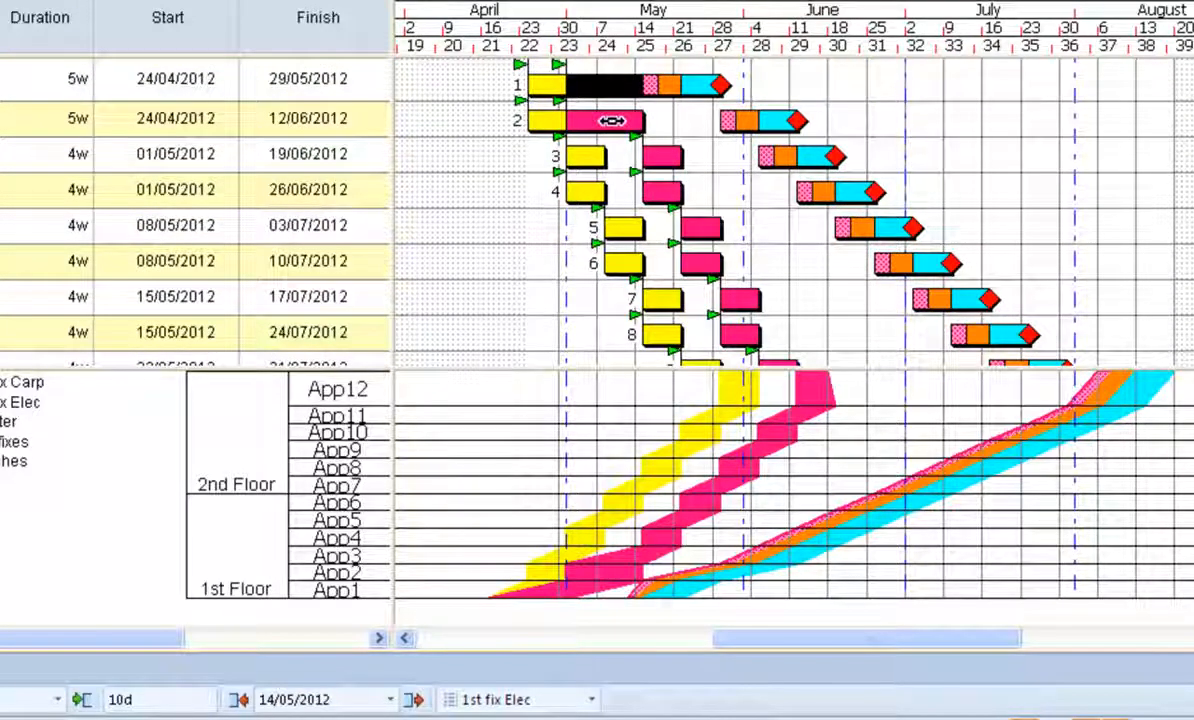
pyautogui.click(611, 120)
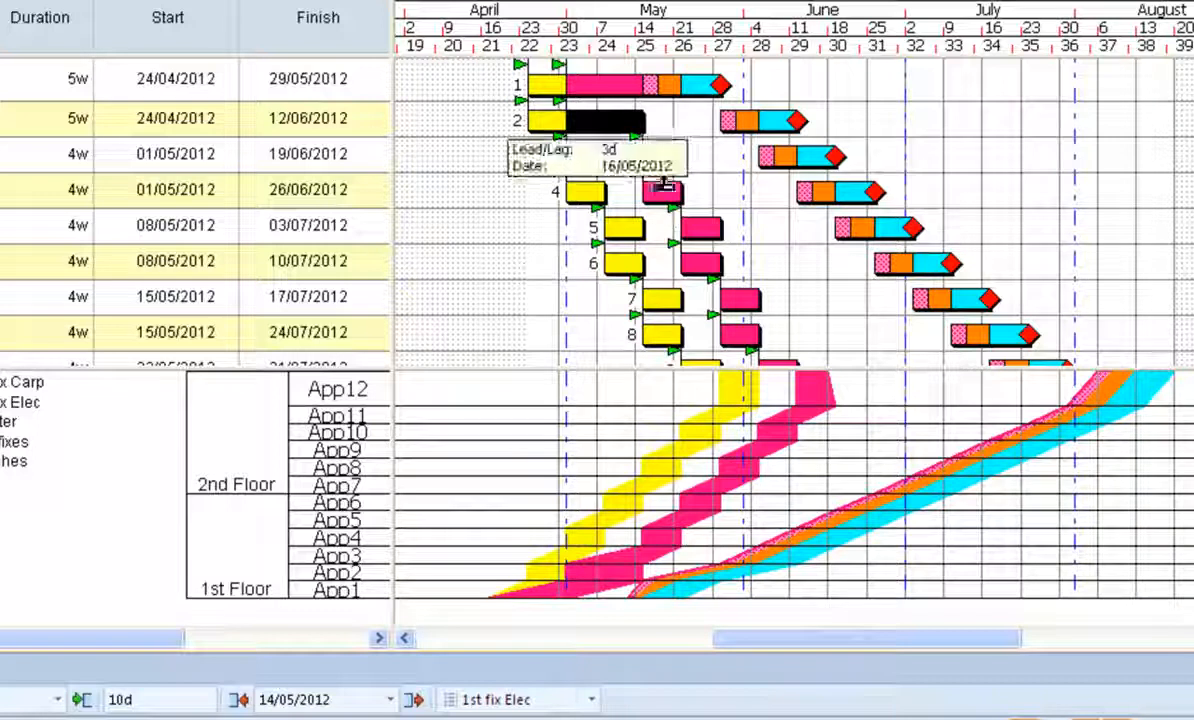
pyautogui.click(663, 154)
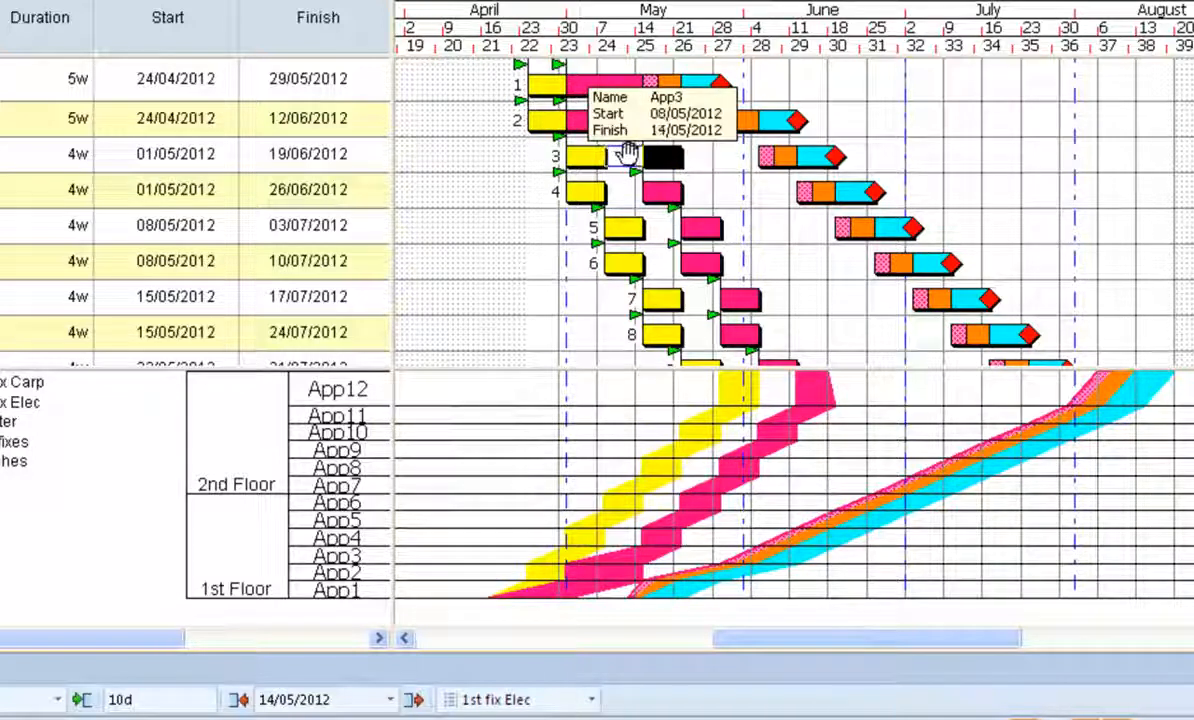
pyautogui.moveTo(664, 156); pyautogui.dragTo(624, 157)
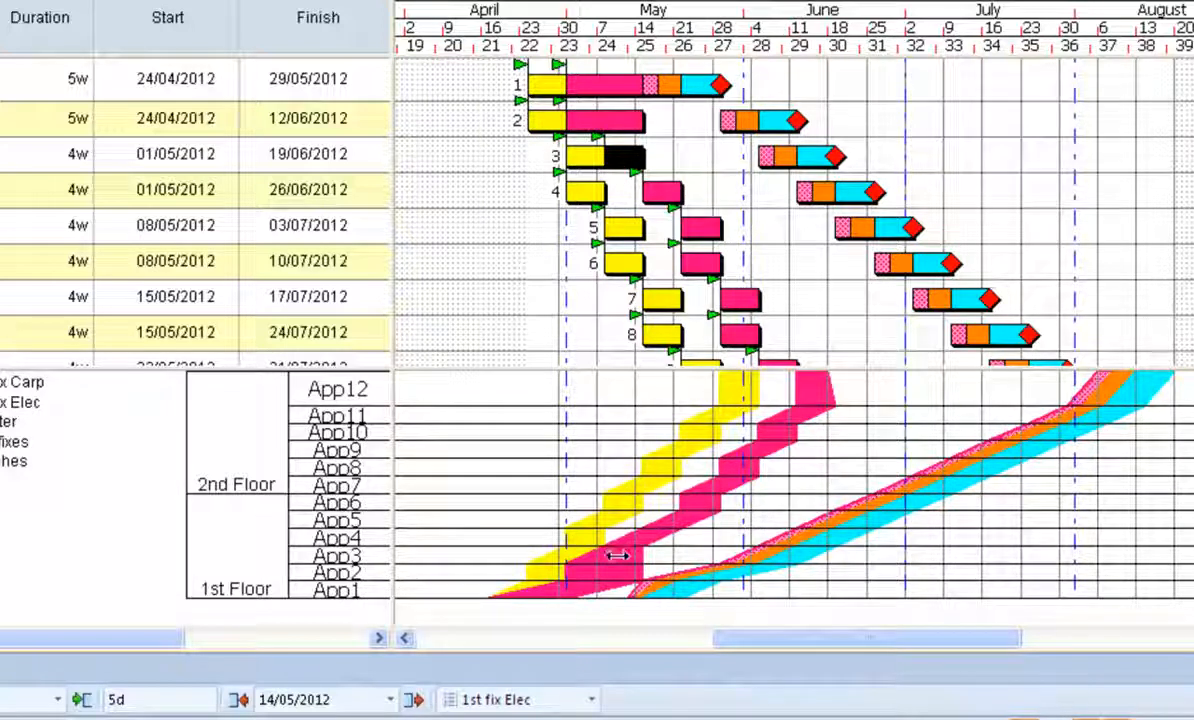
# Step: Apply a work face frequency of 2 to 1st fix Elec, forward from App3, with rescheduling after the move
pyautogui.rightClick(617, 556)
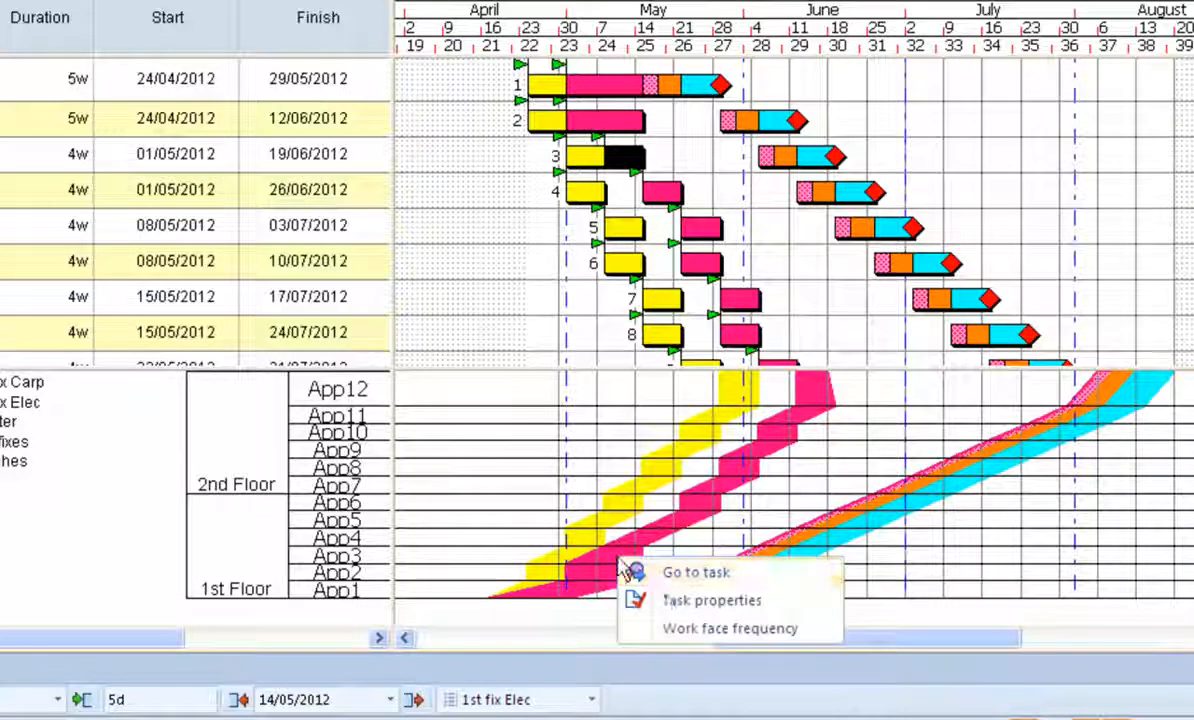
pyautogui.click(679, 630)
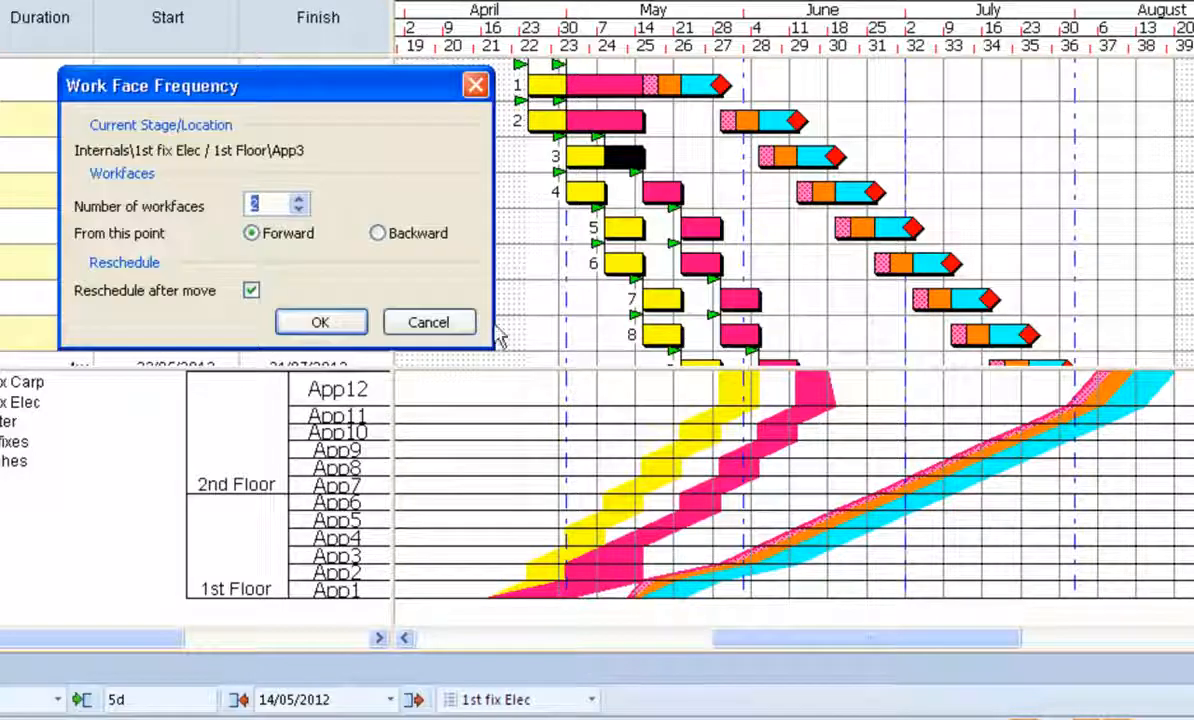
pyautogui.write('3')
pyautogui.click(316, 321)
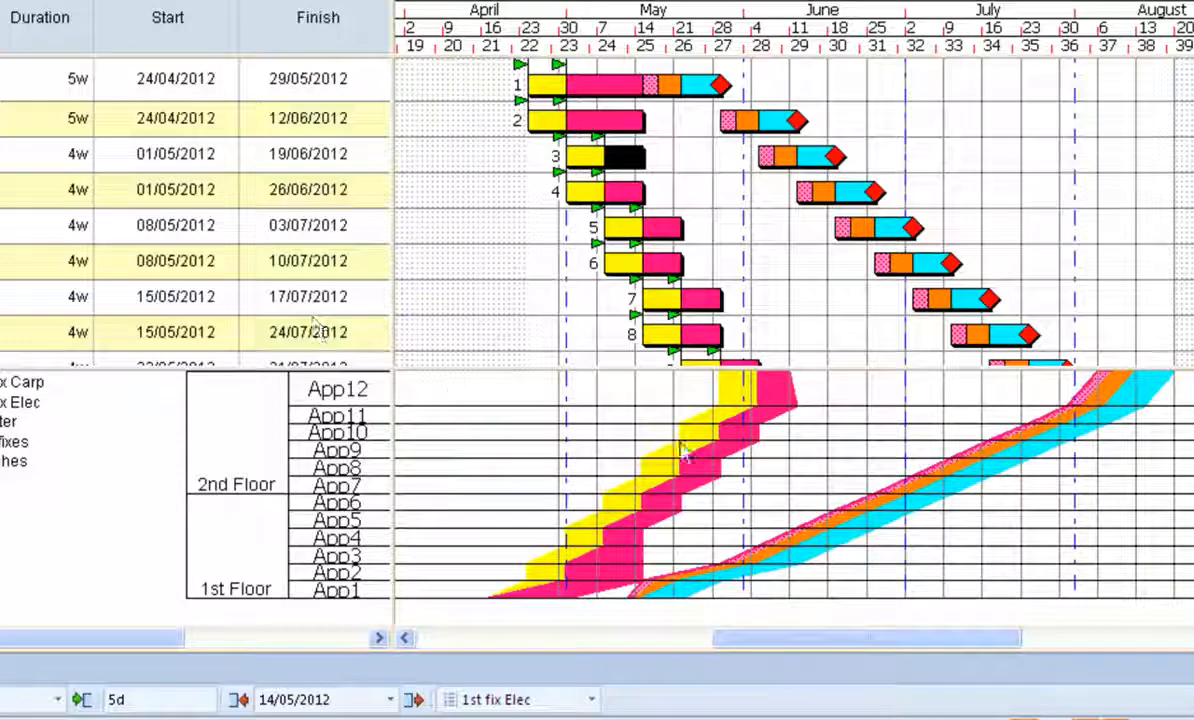